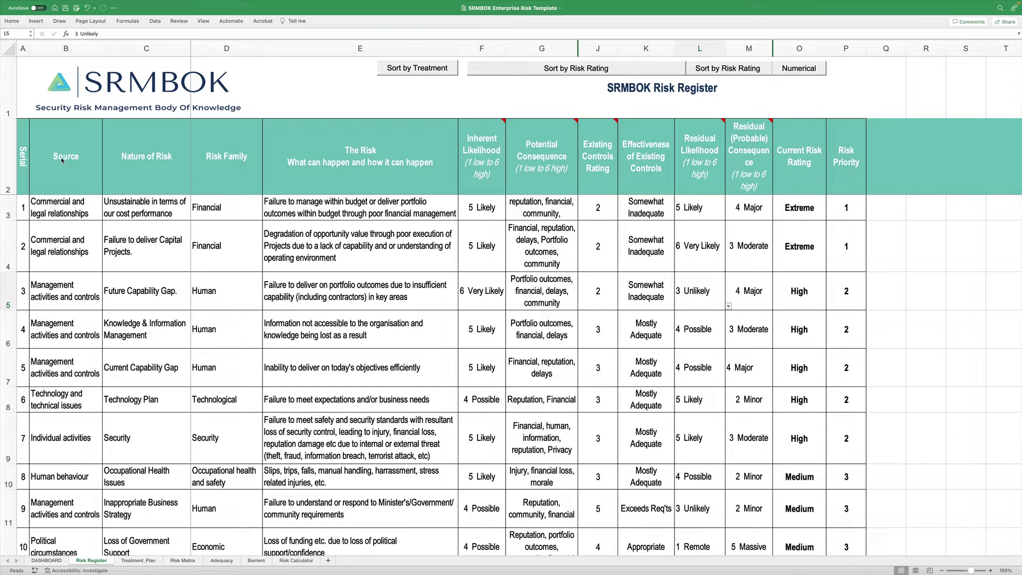
# Step: Scroll the Risk Register and read the full risk text for serials 3 and 1
pyautogui.scroll(-10, 77, 274)
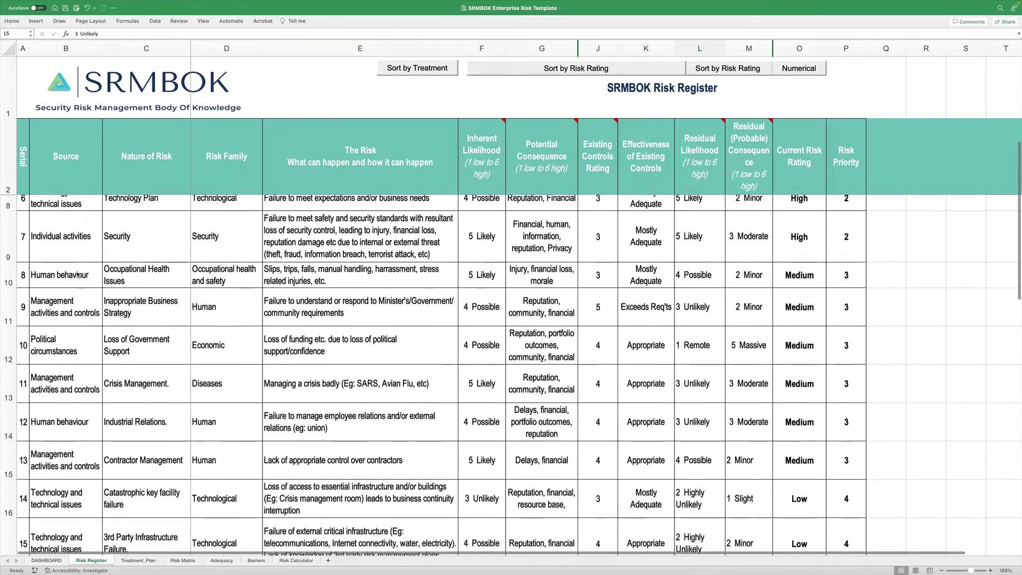
pyautogui.scroll(10, 338, 306)
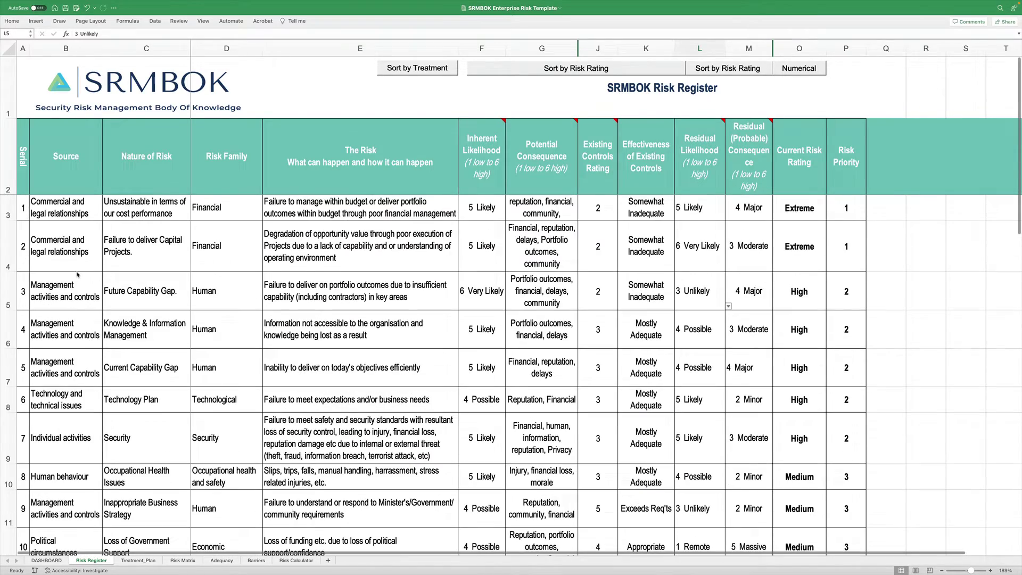
pyautogui.click(416, 290)
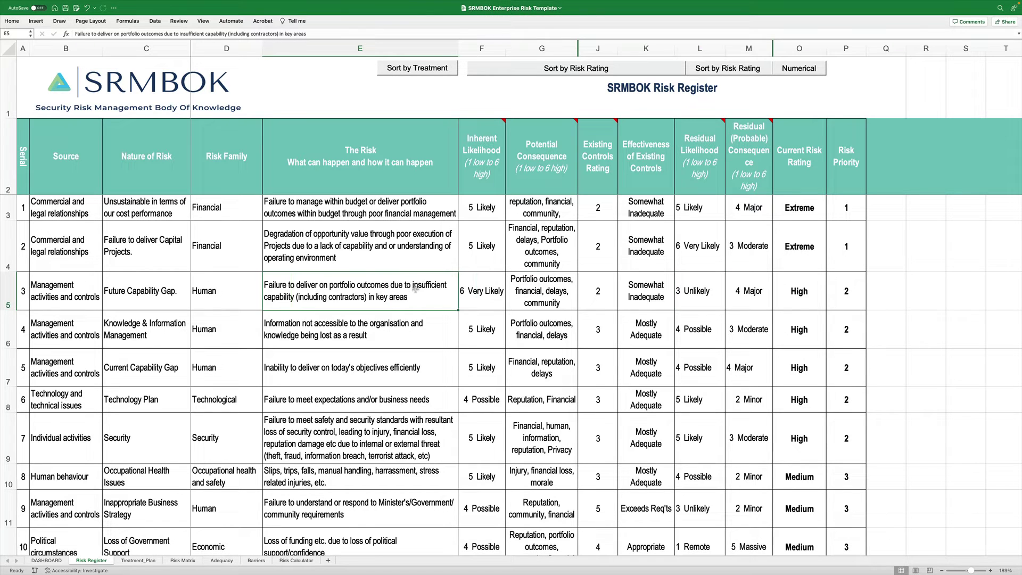
pyautogui.click(330, 212)
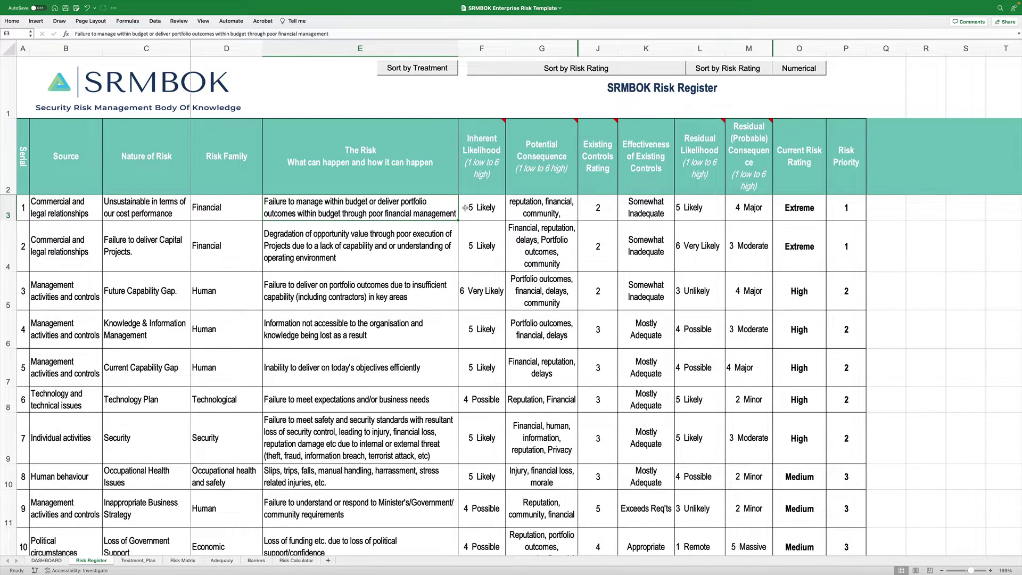
# Step: Set risk 1's inherent likelihood in F3 to 4 Possible
pyautogui.click(499, 207)
pyautogui.click(509, 215)
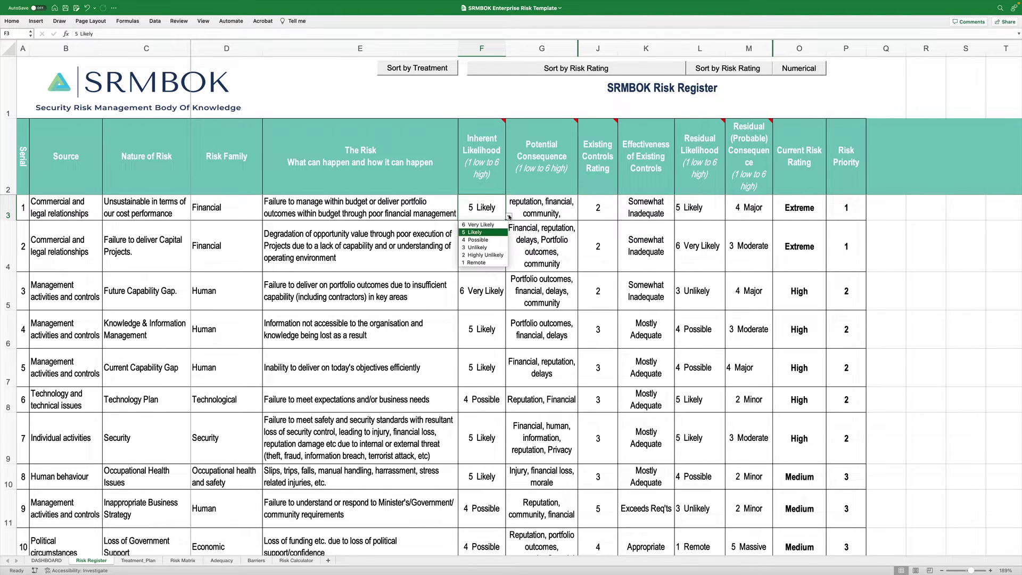
pyautogui.click(484, 239)
pyautogui.click(550, 212)
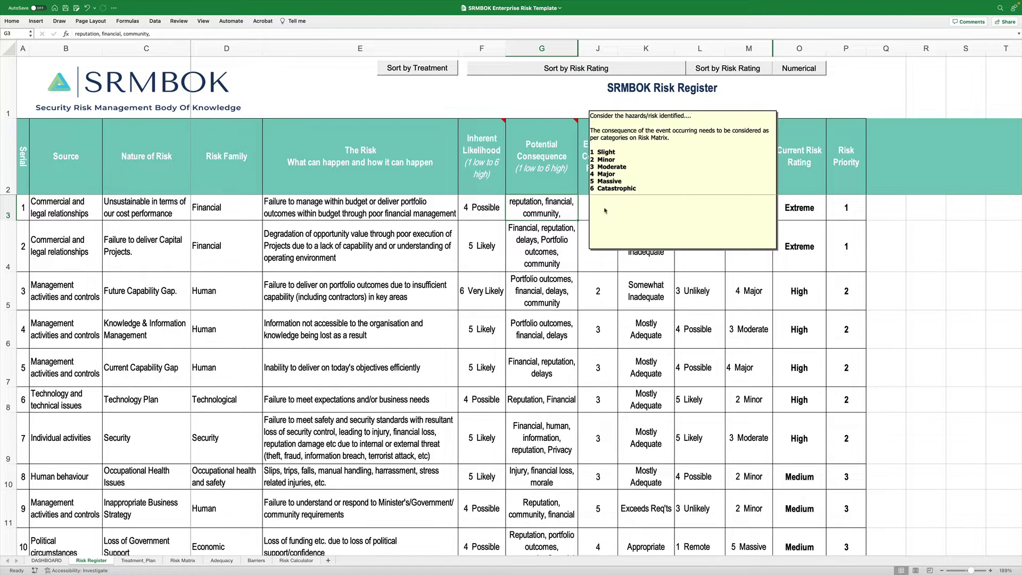
pyautogui.moveTo(615, 128)
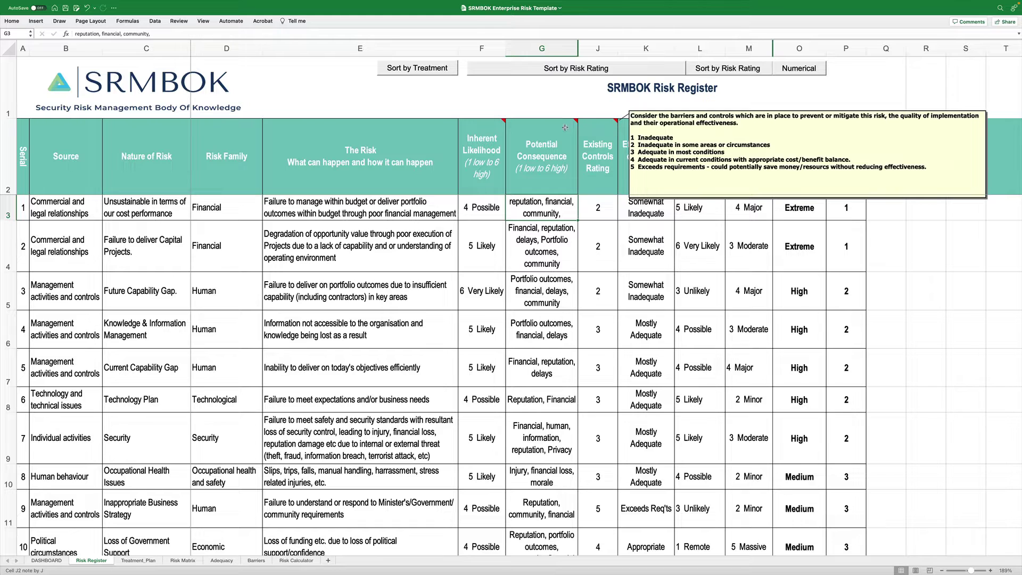
pyautogui.moveTo(560, 127)
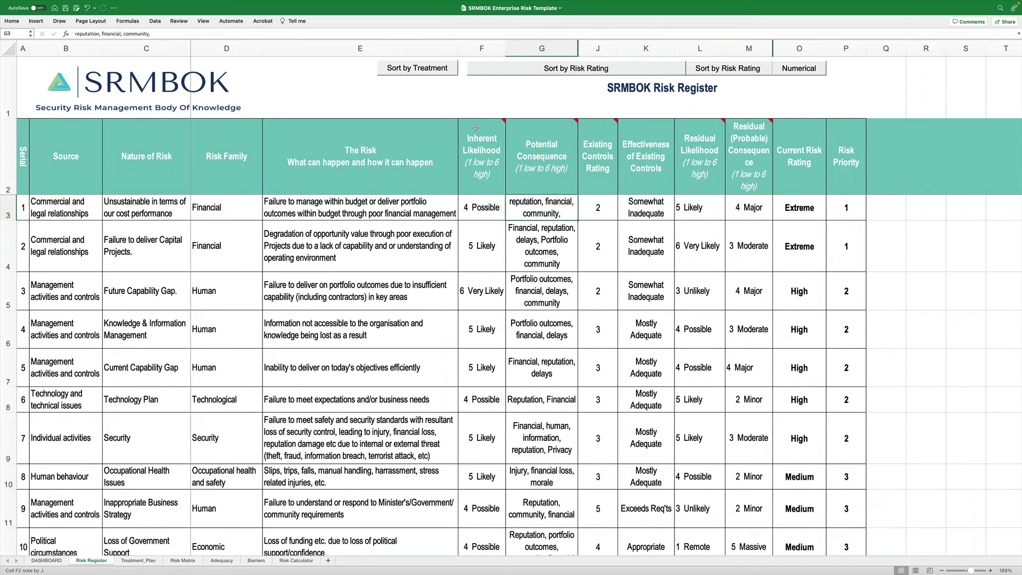
pyautogui.moveTo(495, 128)
# Step: Set risk 1's residual likelihood to 4 Possible and residual consequence to 2 Minor
pyautogui.click(693, 213)
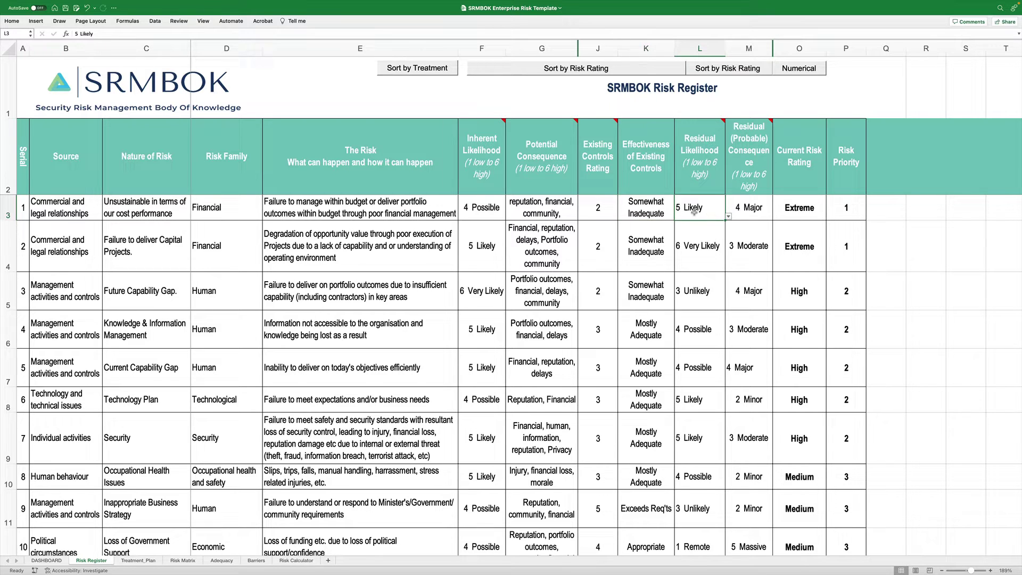
pyautogui.click(729, 221)
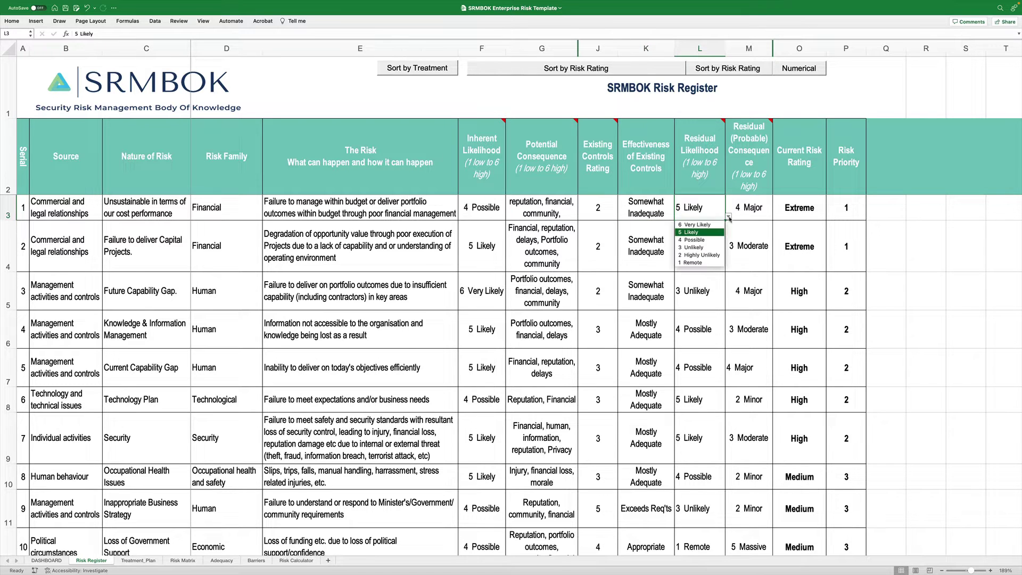
pyautogui.click(704, 243)
pyautogui.click(755, 213)
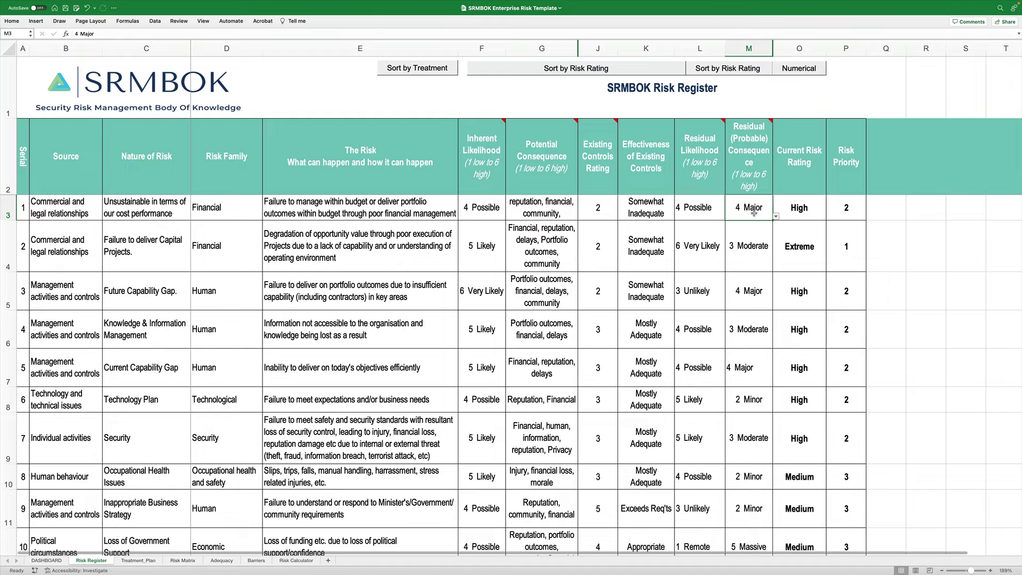
pyautogui.click(776, 217)
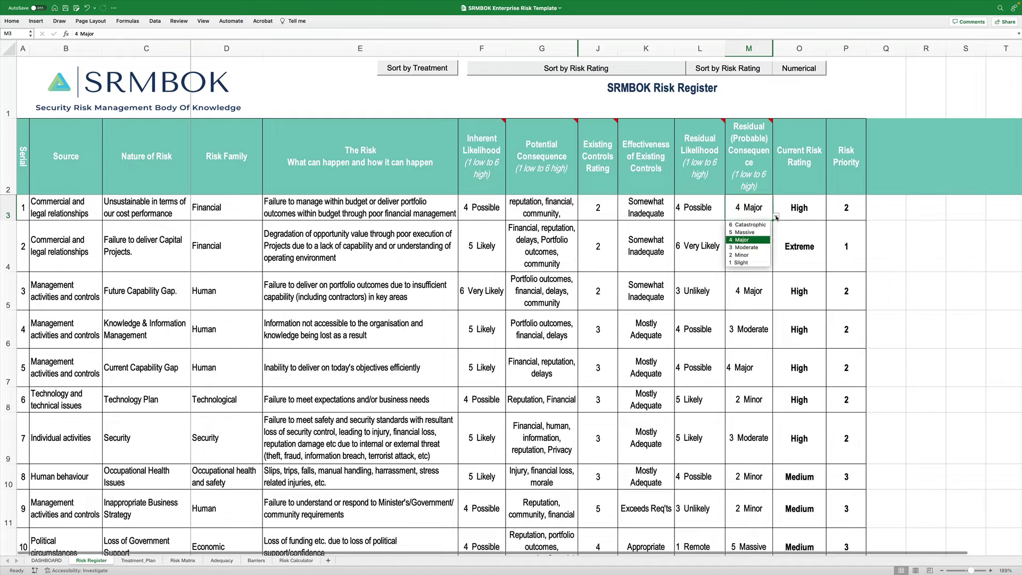
pyautogui.click(758, 256)
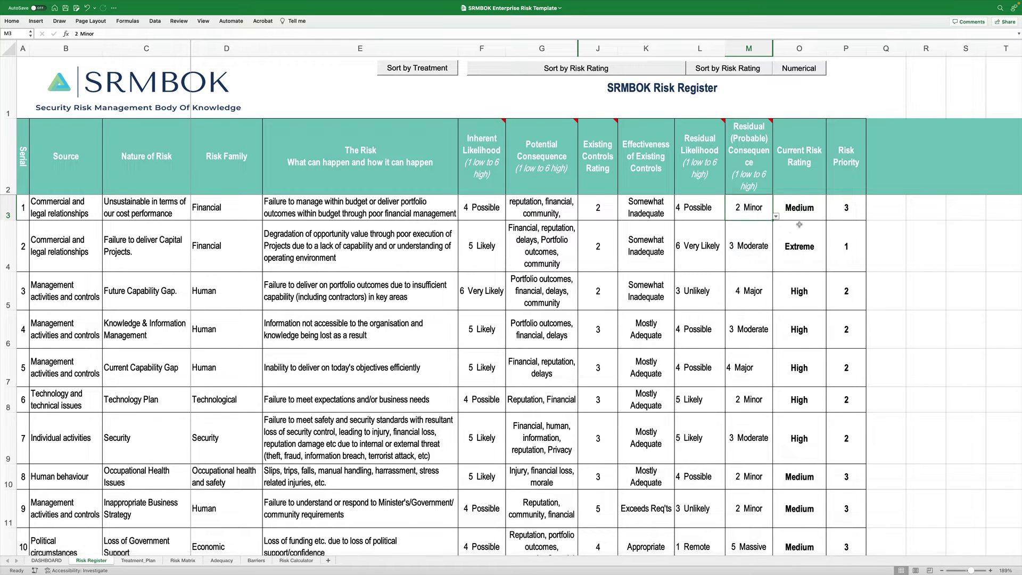
# Step: Inspect serial 2's residual likelihood, controls effectiveness and priority formulas, then risk 7's full text
pyautogui.click(700, 260)
pyautogui.click(668, 264)
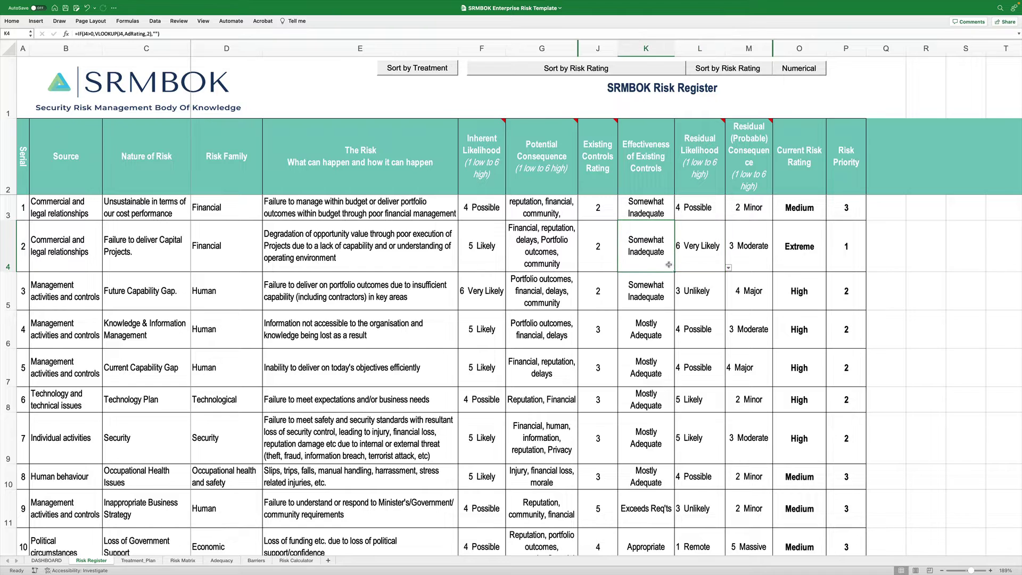
pyautogui.click(852, 252)
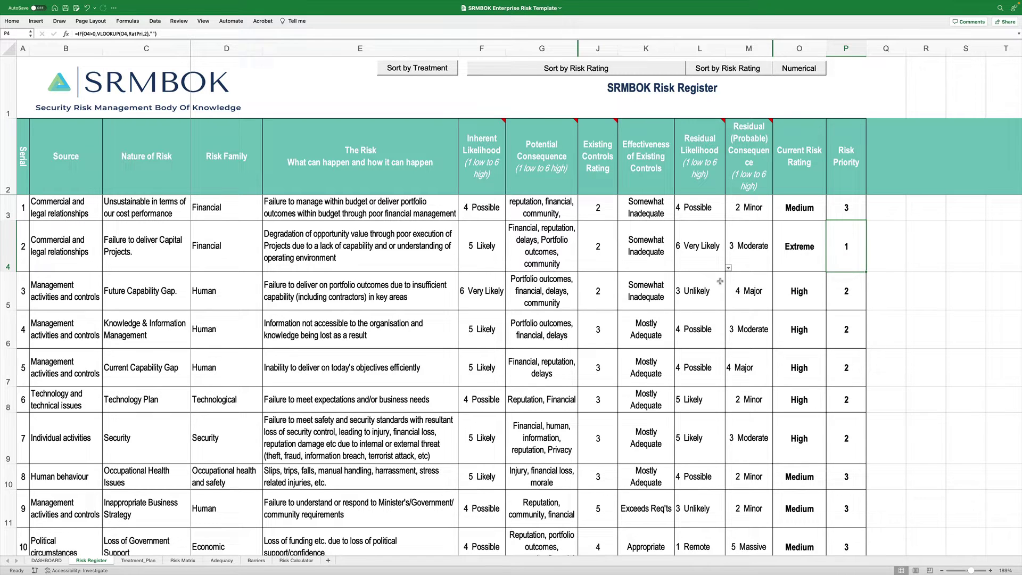
pyautogui.scroll(-2, 612, 403)
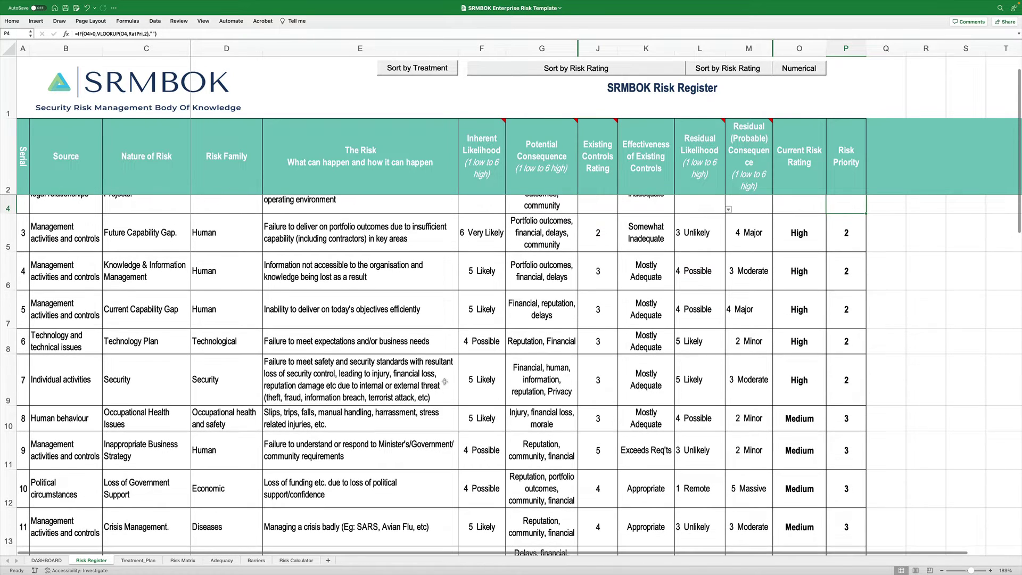
pyautogui.click(444, 382)
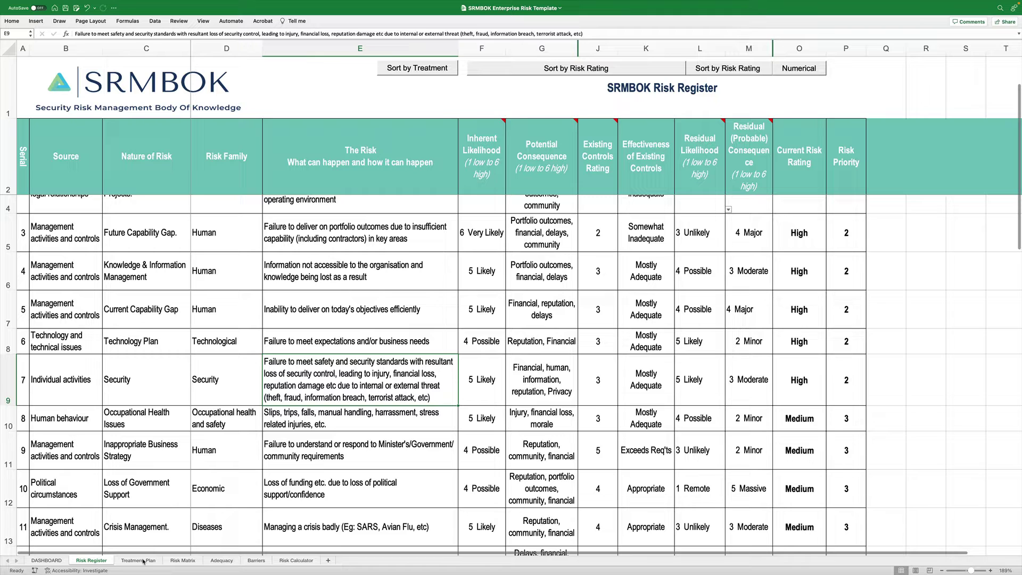
pyautogui.scroll(2, 431, 251)
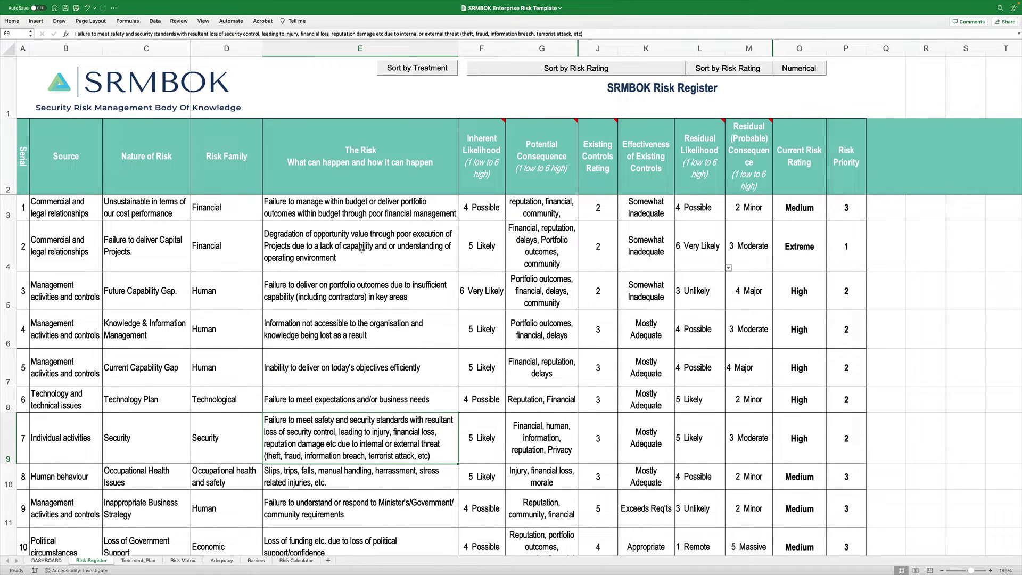
# Step: On Treatment_Plan, review the first recommendation's text and treatment 2's priority formula and cost
pyautogui.click(138, 560)
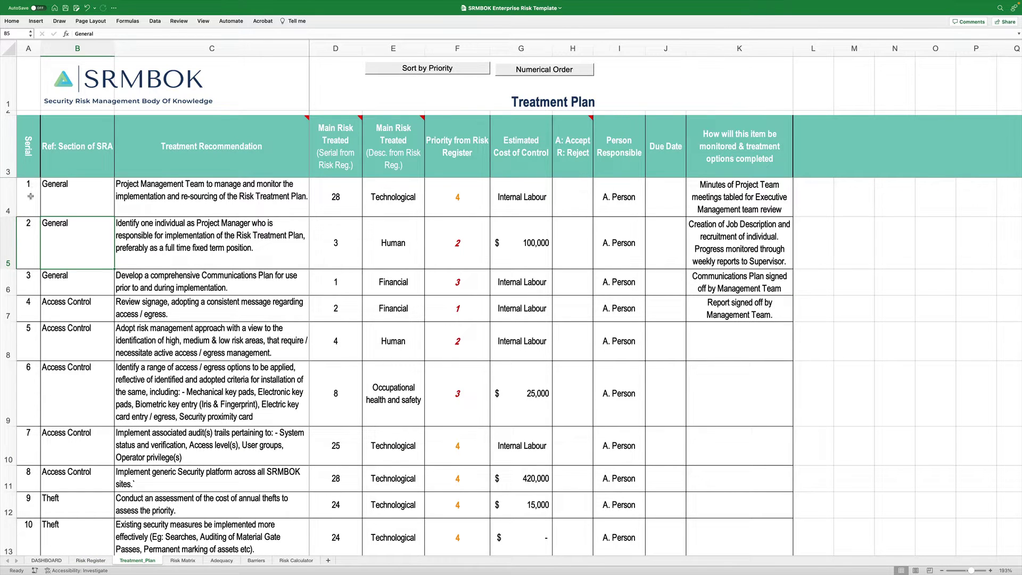
pyautogui.click(161, 200)
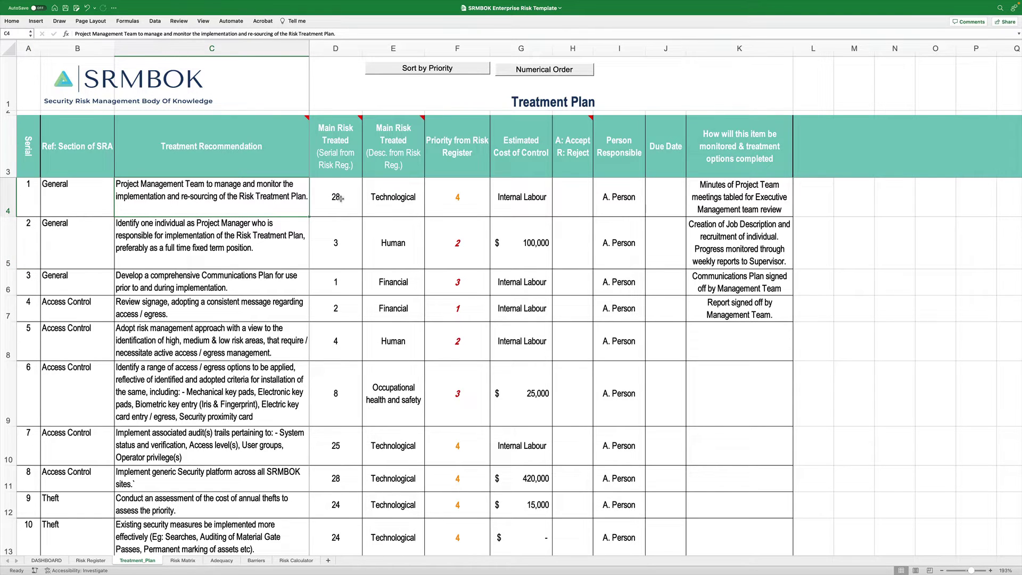
pyautogui.moveTo(346, 140)
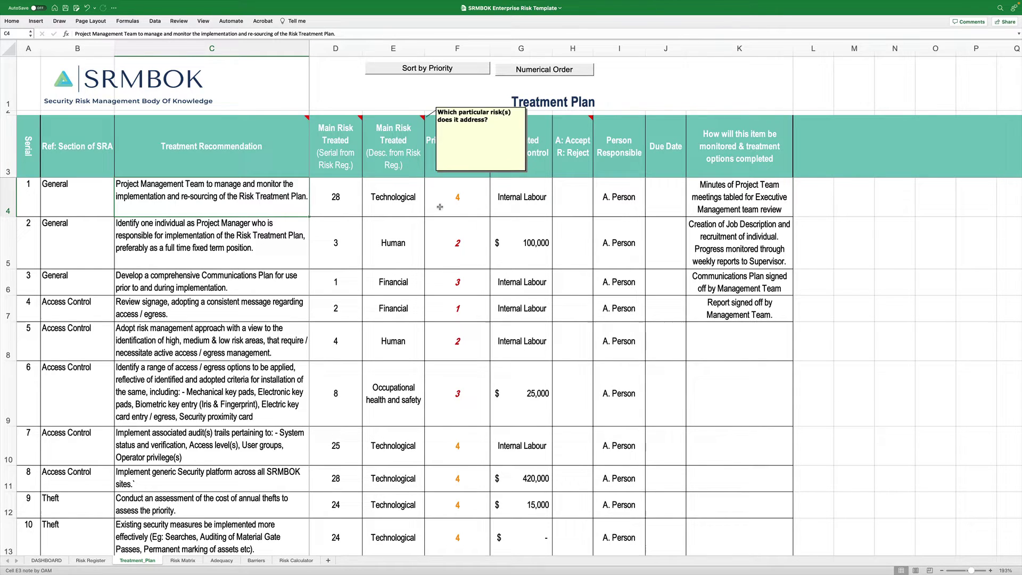
pyautogui.click(465, 254)
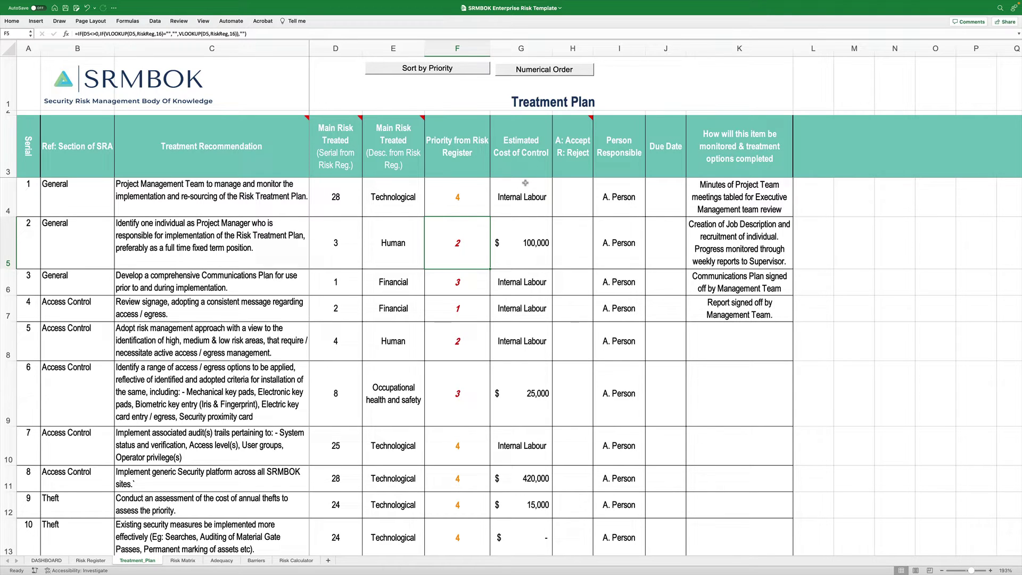
pyautogui.click(530, 244)
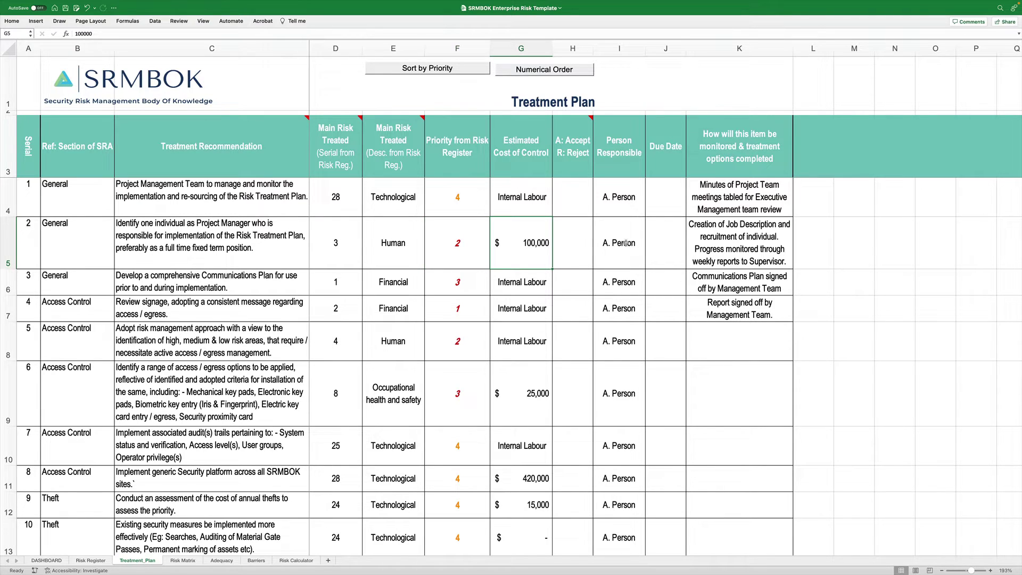
# Step: Look at the later treatment recommendations, then switch to the Risk Matrix sheet
pyautogui.scroll(-8, 359, 354)
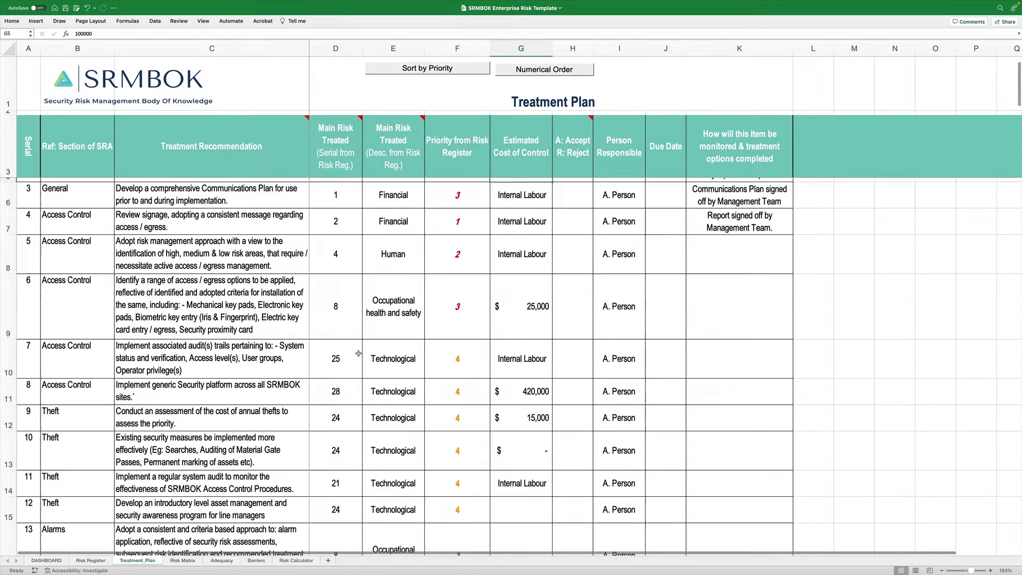
pyautogui.scroll(-4, 359, 353)
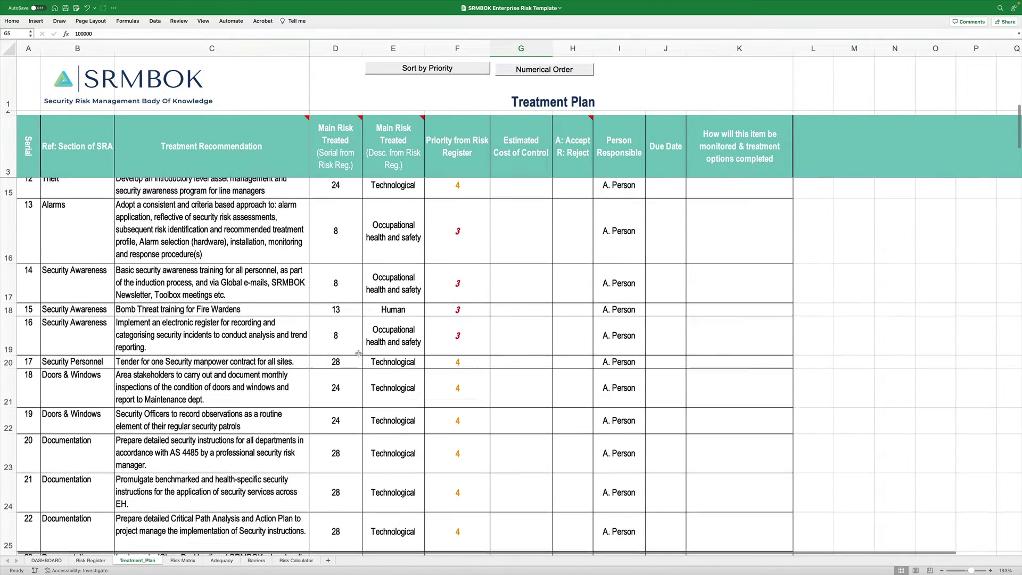
pyautogui.click(183, 560)
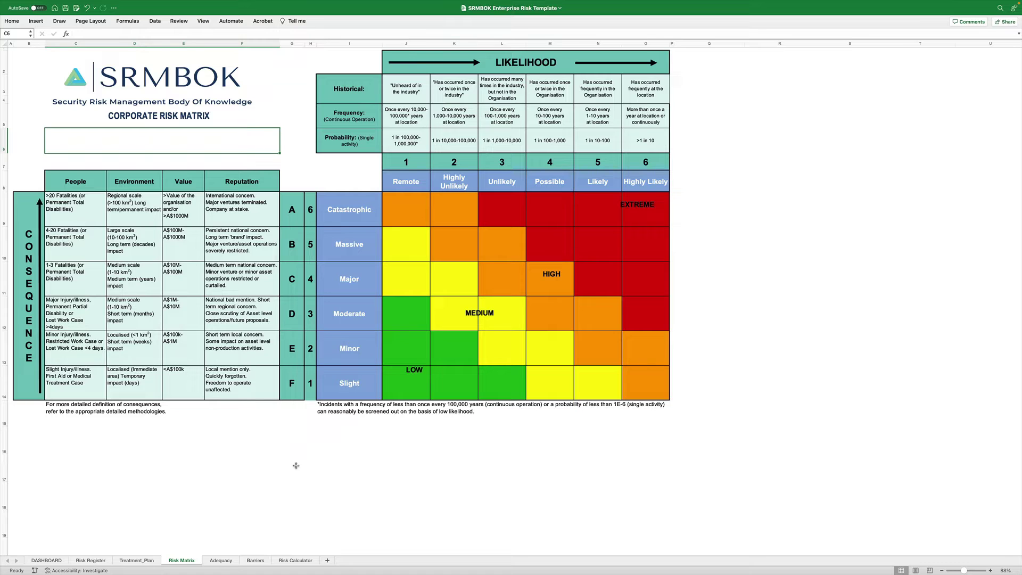
# Step: On the Adequacy sheet, highlight a HIGH rating, the Severe–Low labels and Inadequate–Appropriate headings
pyautogui.click(221, 561)
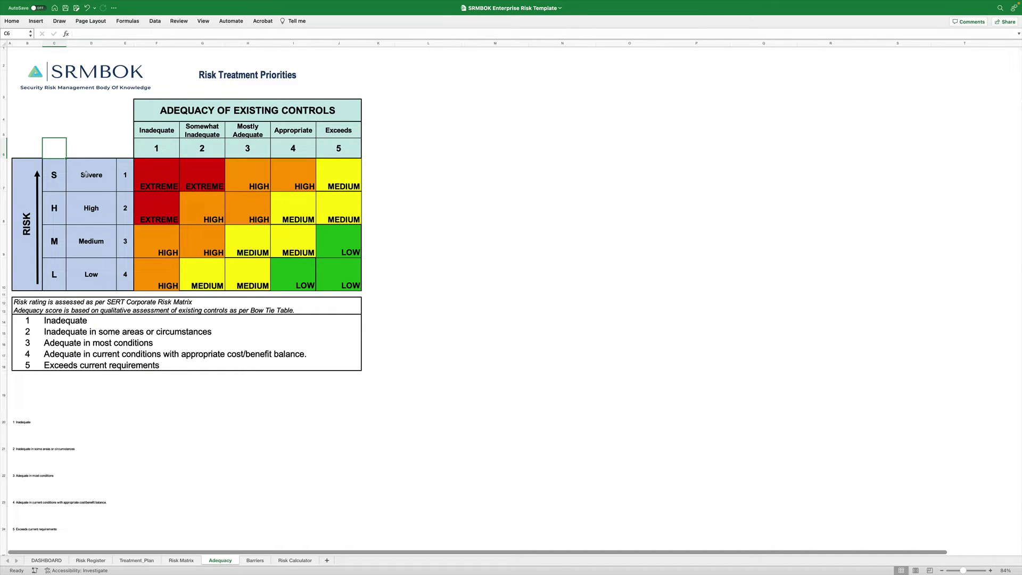
pyautogui.click(200, 212)
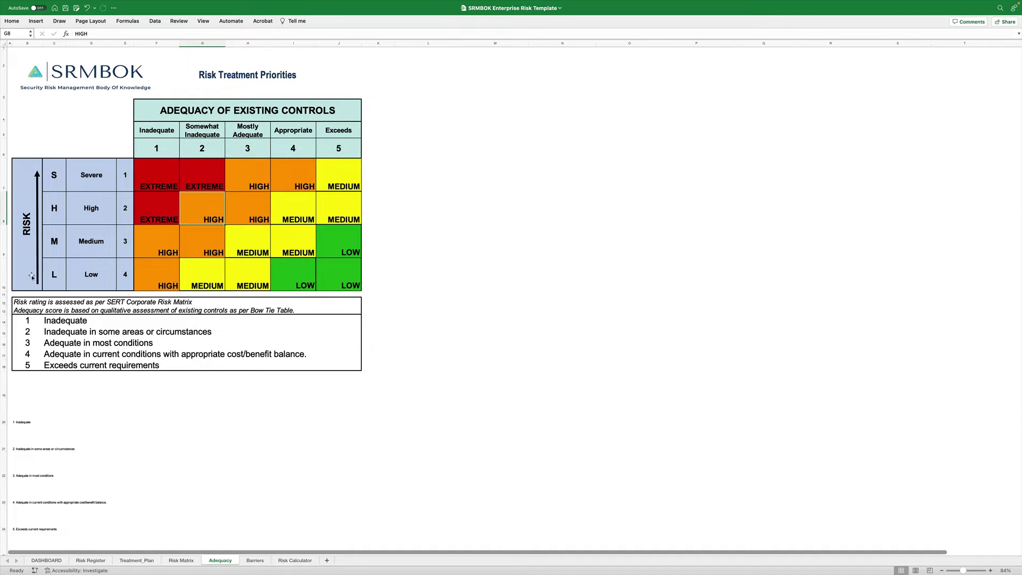
pyautogui.moveTo(90, 279); pyautogui.dragTo(91, 159)
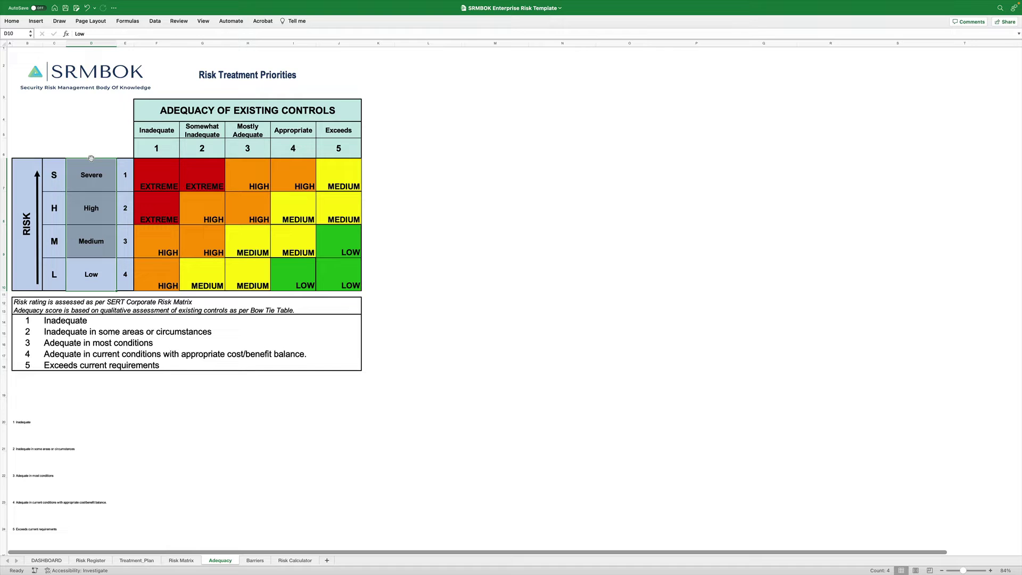
pyautogui.moveTo(158, 135); pyautogui.dragTo(332, 136)
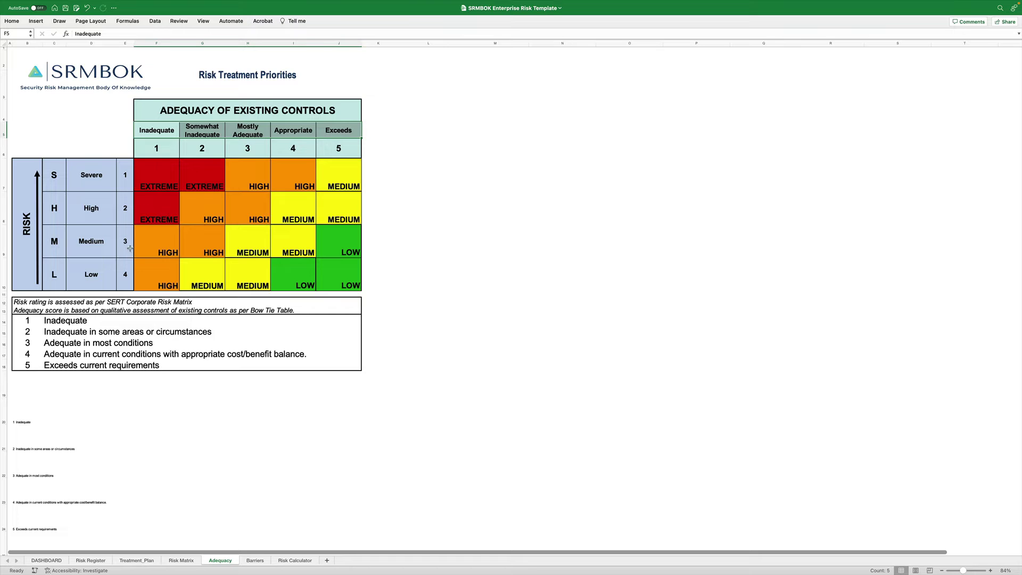
# Step: Select the document names and barriers list on the Barriers sheet, then view the Risk Calculator
pyautogui.click(255, 560)
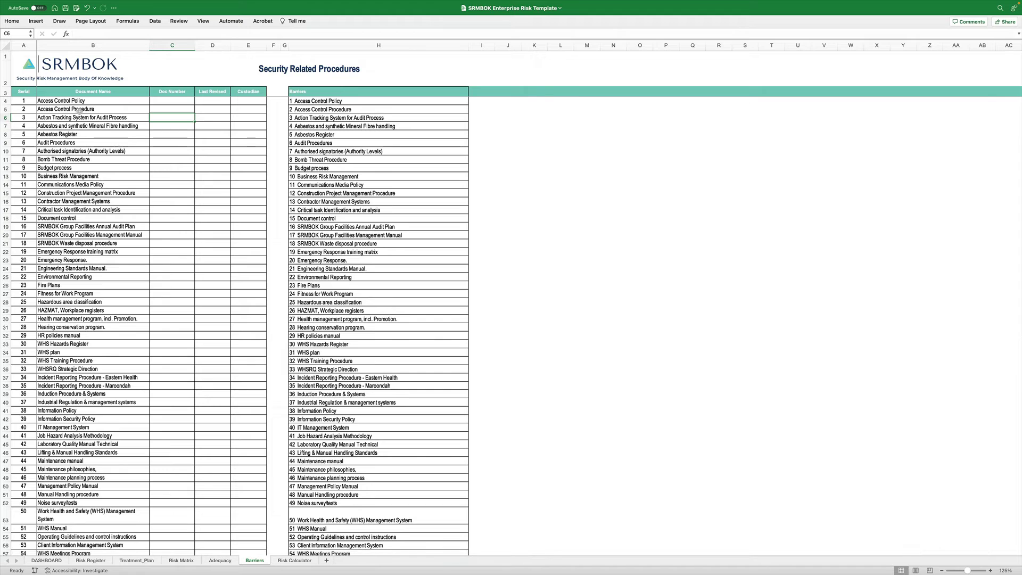
pyautogui.moveTo(59, 103); pyautogui.dragTo(67, 168)
pyautogui.moveTo(333, 101); pyautogui.dragTo(357, 425)
pyautogui.click(507, 452)
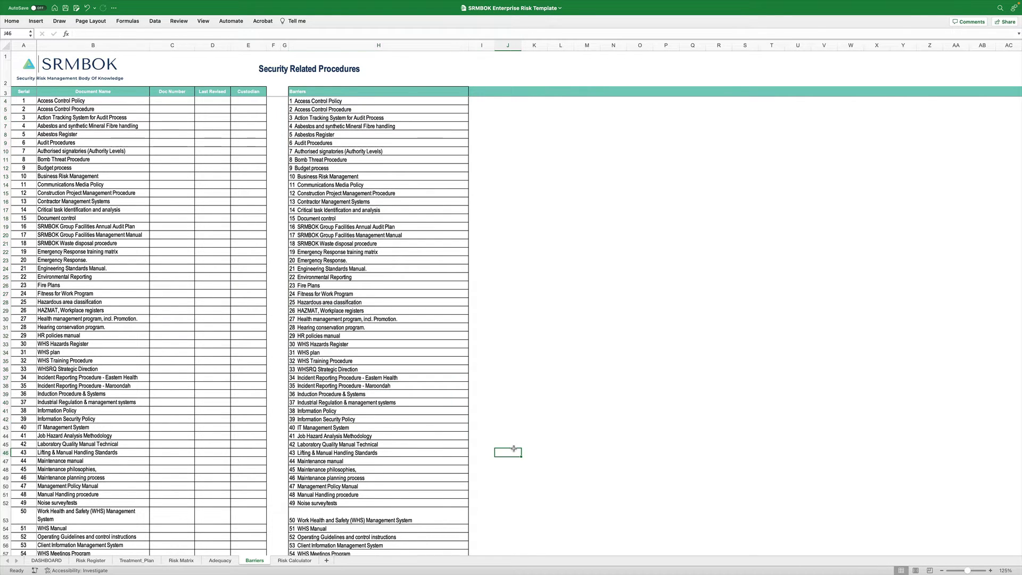
pyautogui.click(295, 561)
pyautogui.scroll(10, 176, 250)
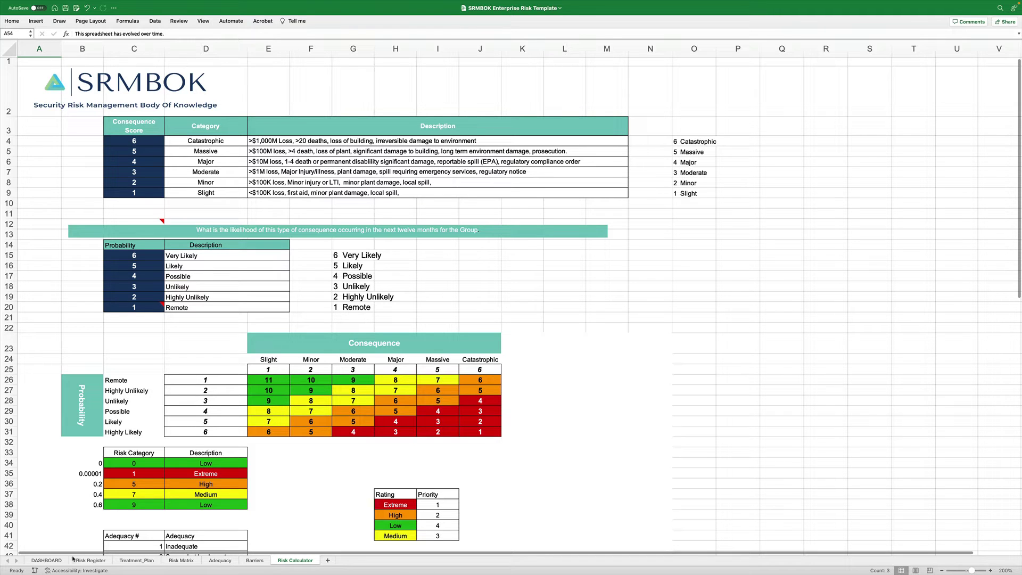
# Step: Change risk 1's residual likelihood in L3 to 6 Very Likely, then view the DASHBOARD sheet
pyautogui.click(91, 560)
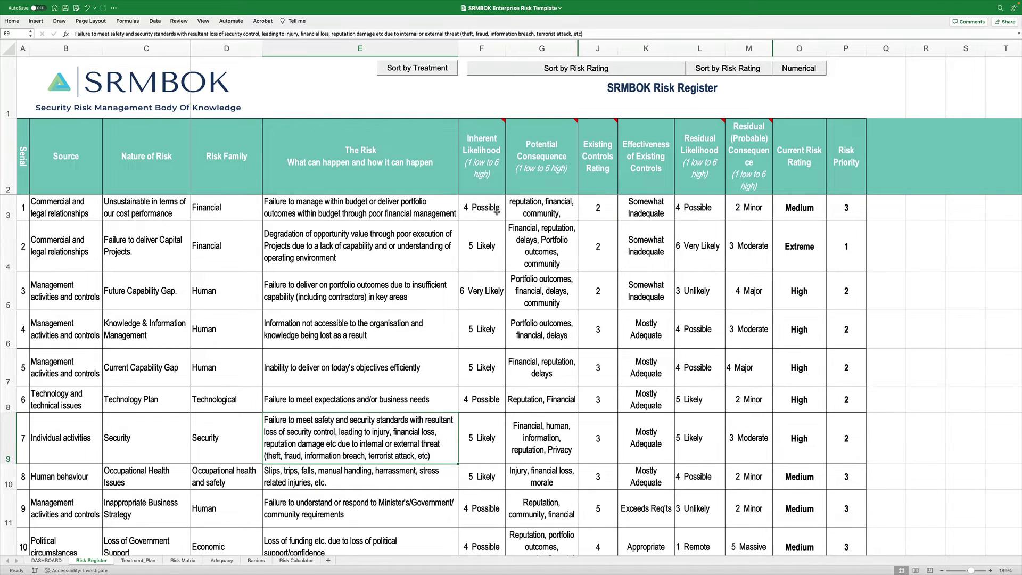
pyautogui.click(694, 209)
pyautogui.click(728, 217)
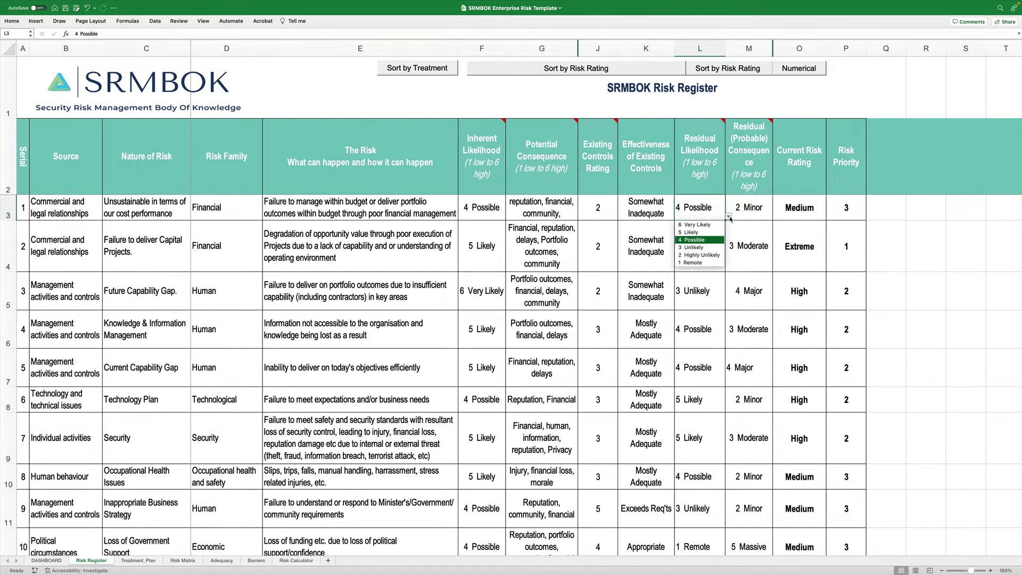
pyautogui.click(701, 225)
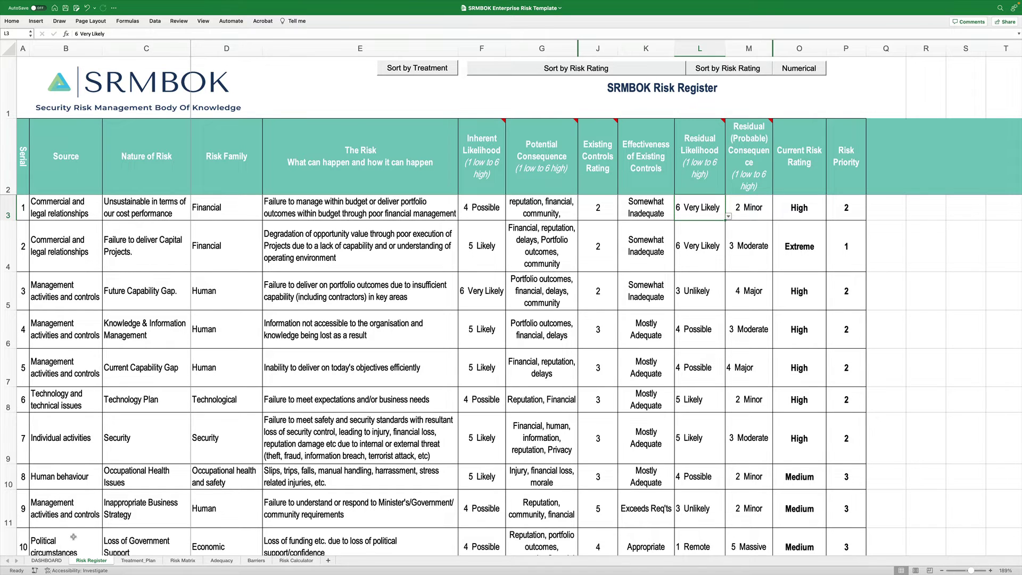
pyautogui.click(47, 561)
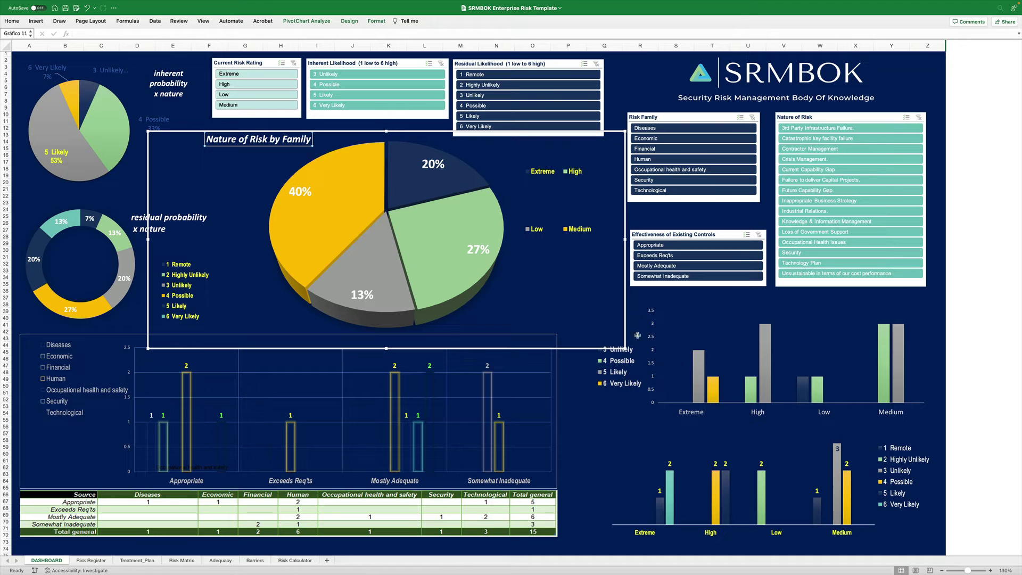
# Step: Filter the dashboard through the Diseases, Economic, Financial and Human risk families, then clear it
pyautogui.click(606, 445)
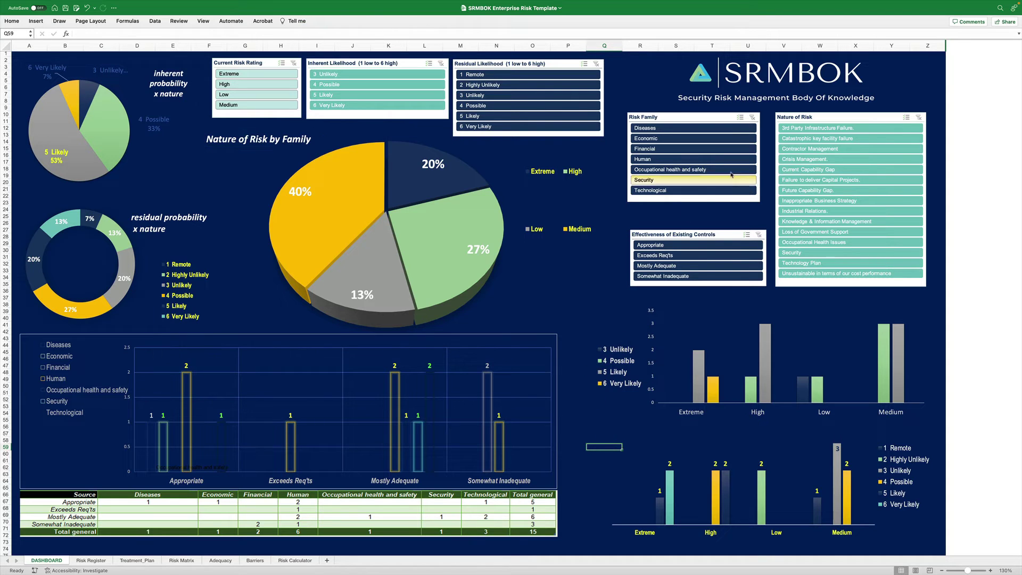
pyautogui.click(662, 128)
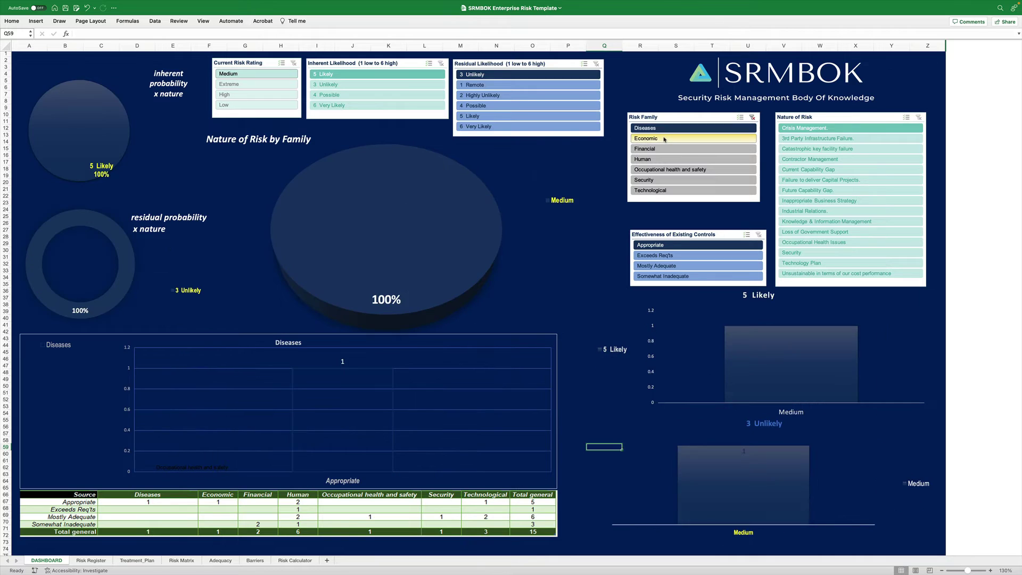
pyautogui.click(664, 139)
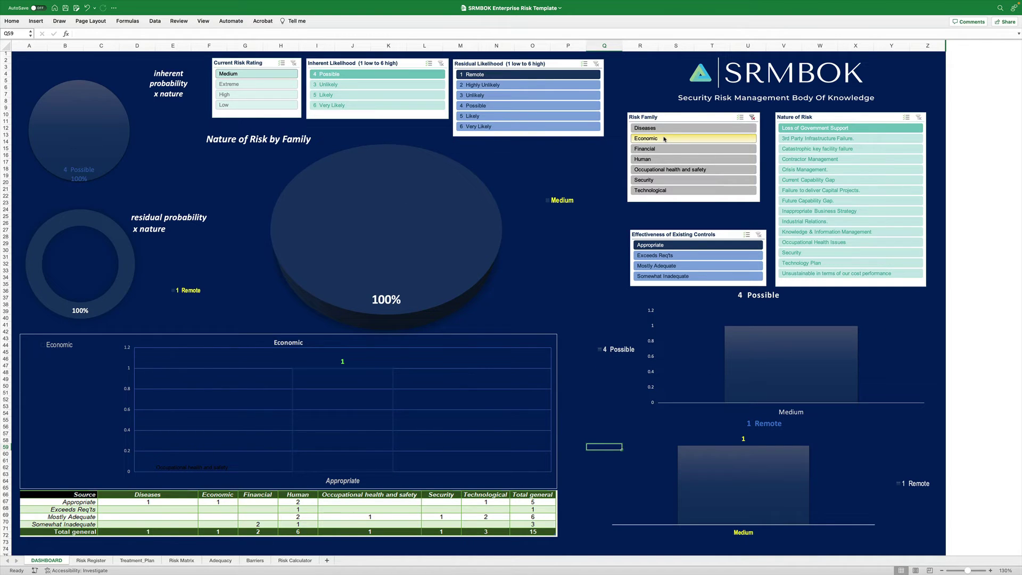
pyautogui.click(656, 152)
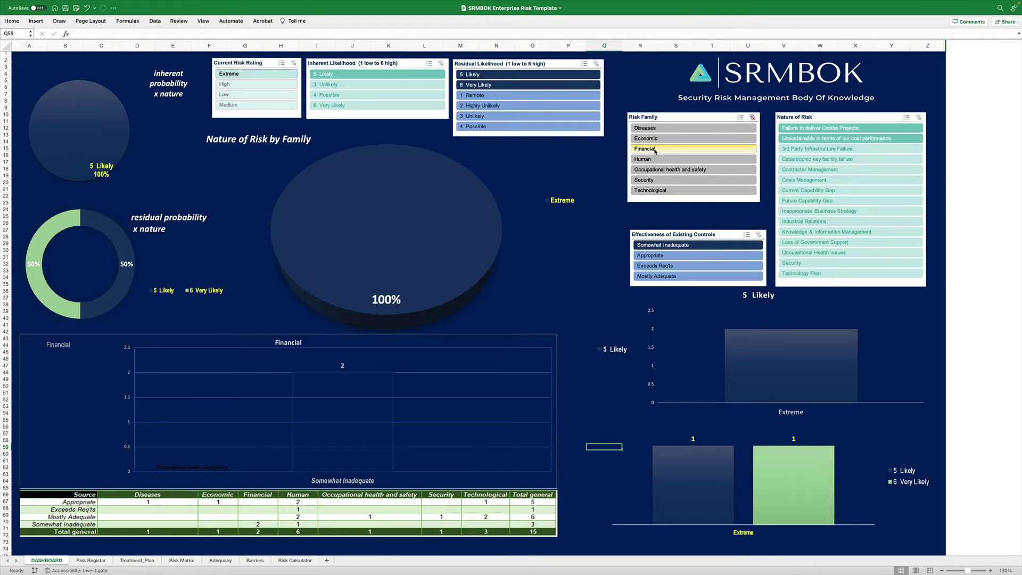
pyautogui.click(654, 159)
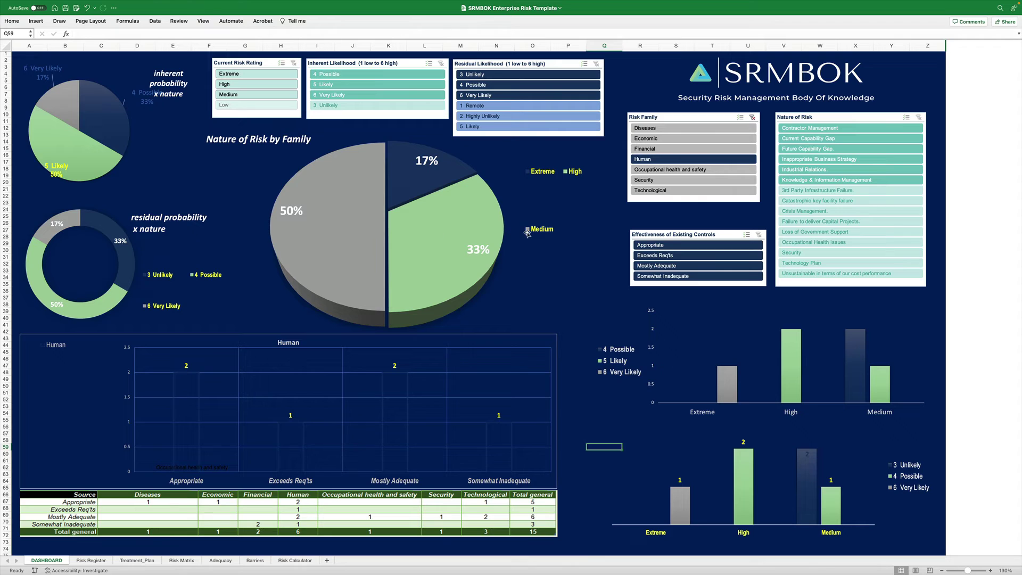
pyautogui.moveTo(329, 211)
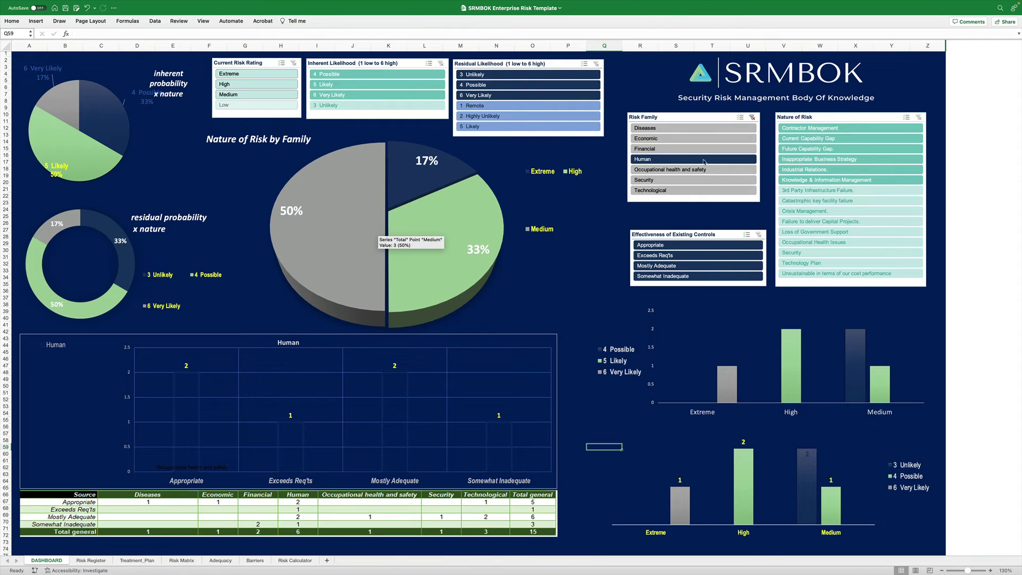
pyautogui.click(752, 118)
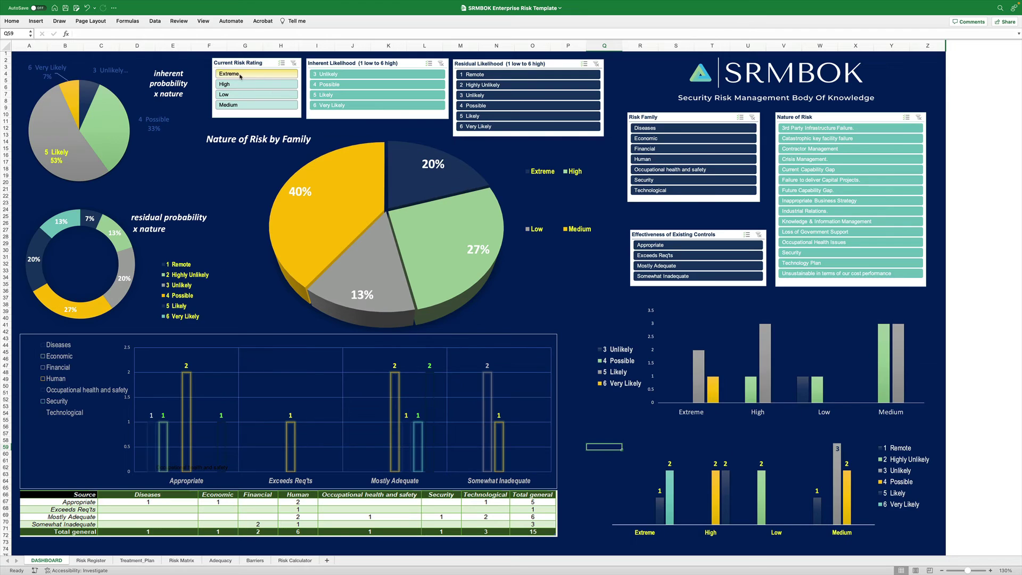
# Step: Filter the dashboard to High current risk ratings, clear it, and return to Treatment_Plan
pyautogui.click(236, 85)
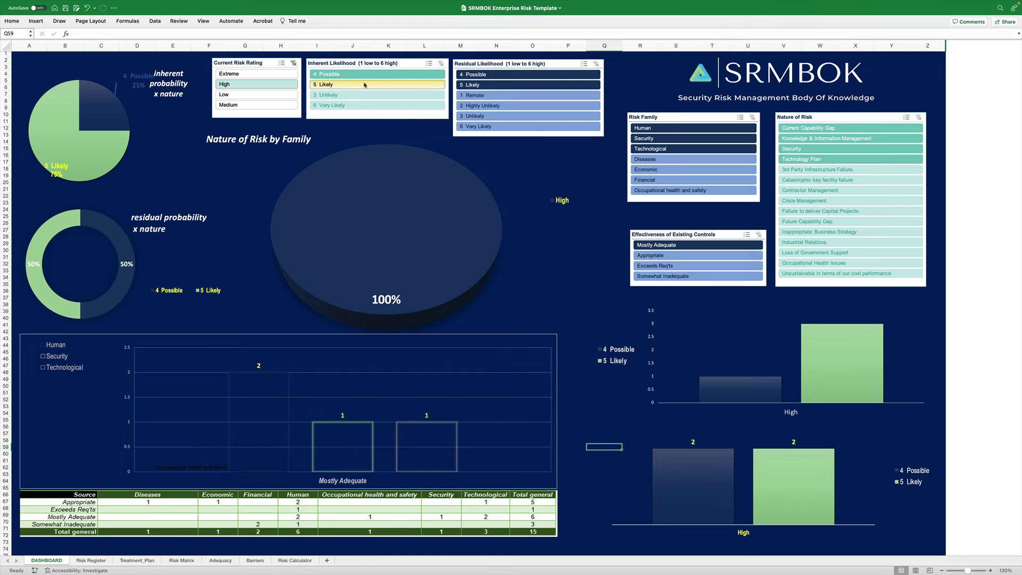
pyautogui.click(441, 68)
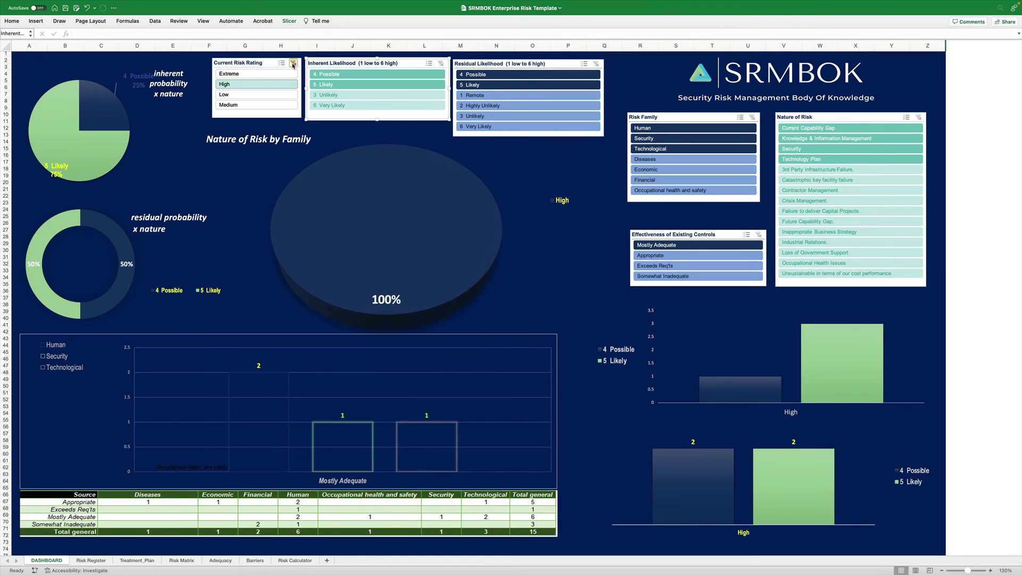
pyautogui.click(293, 63)
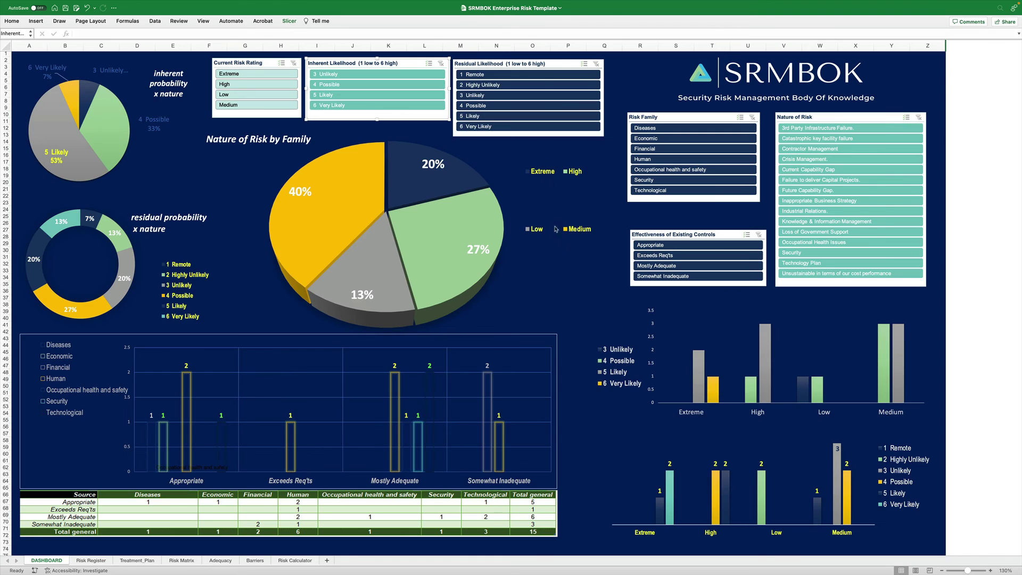
pyautogui.click(137, 561)
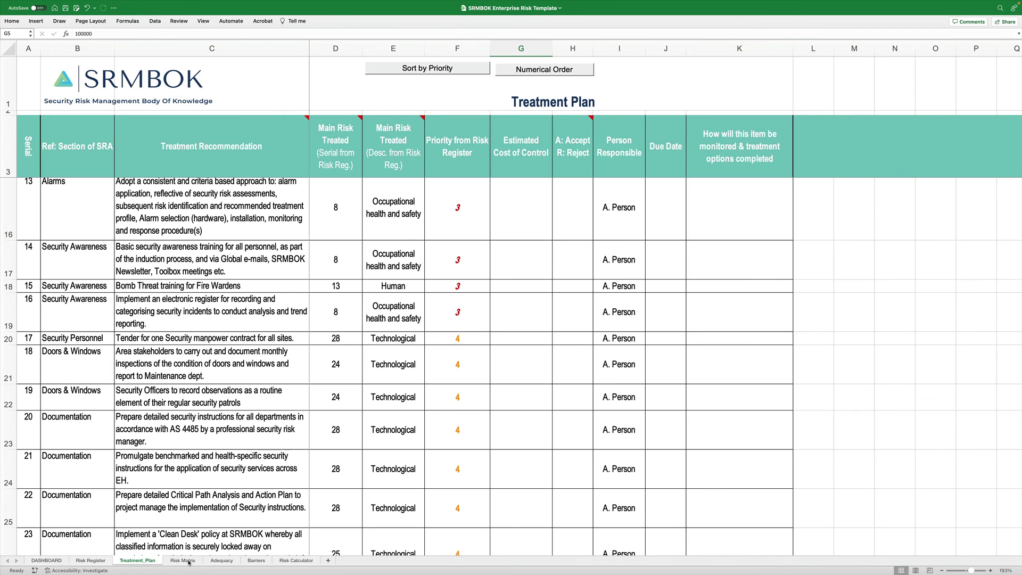